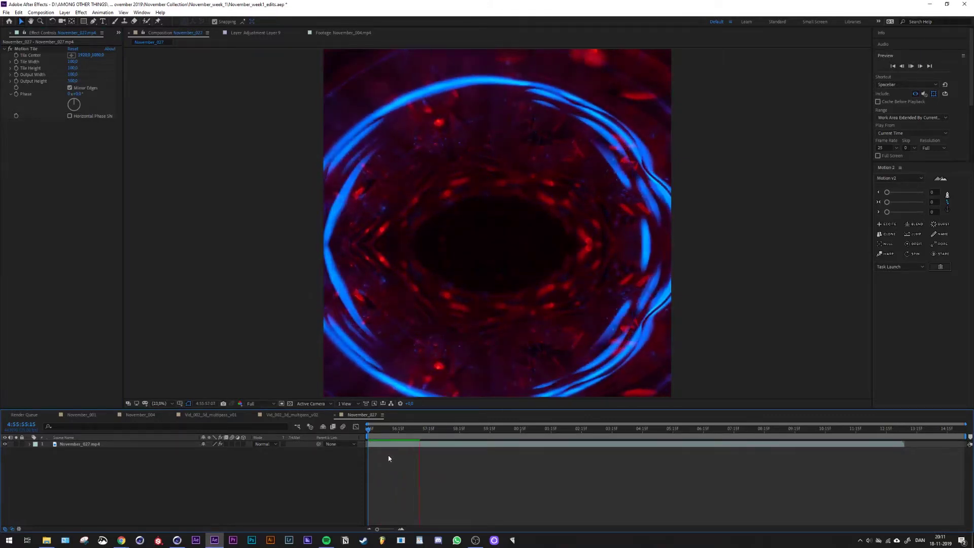
Play back the November_027 composition from near its start to review the tiled footage.
left_click(371, 430)
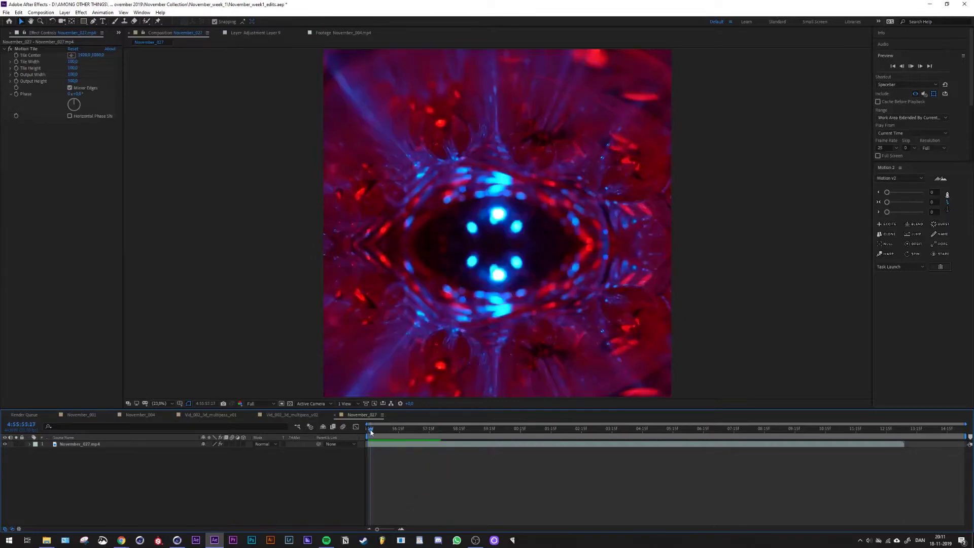
key("space")
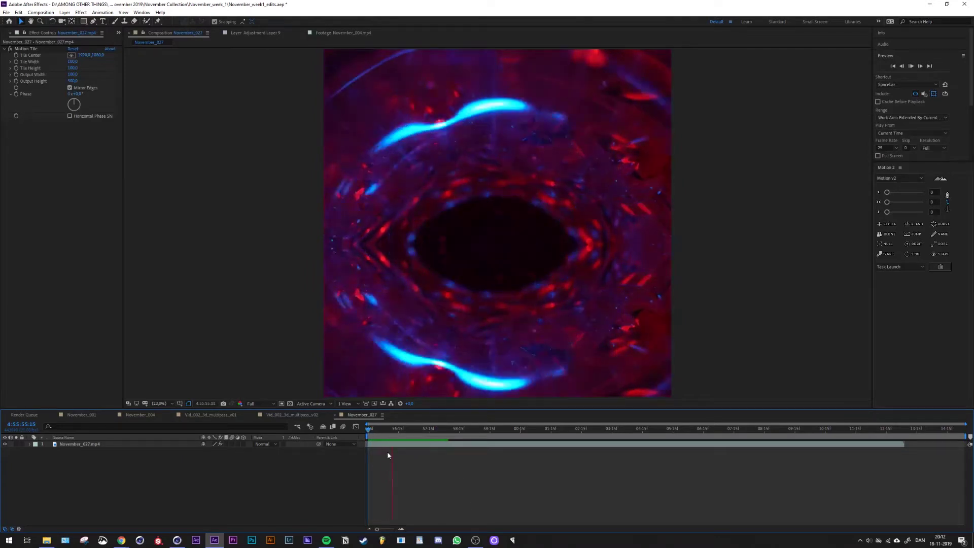
key("space")
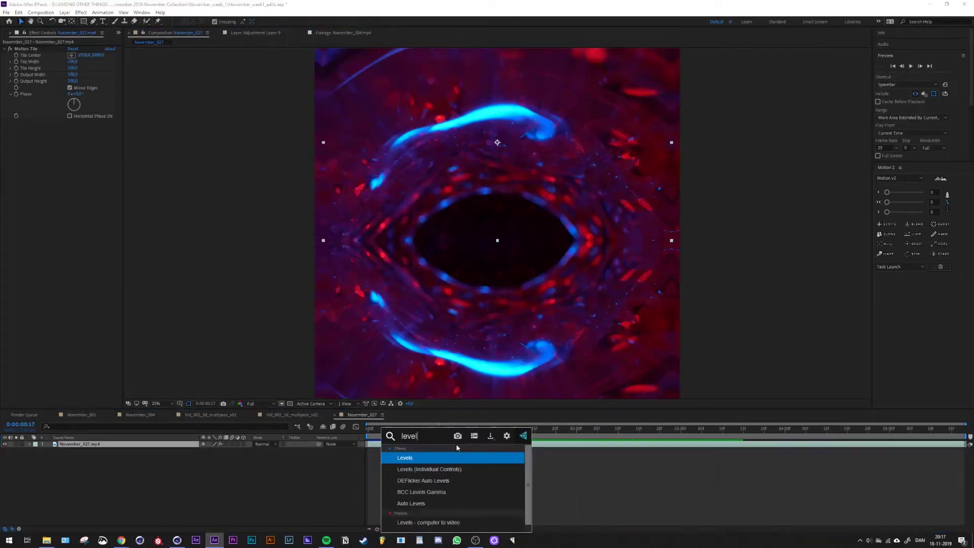
Apply a Levels effect above Motion Tile on November_027.mp4, lowering Input White to 251 and raising Input Black slightly.
key("Return")
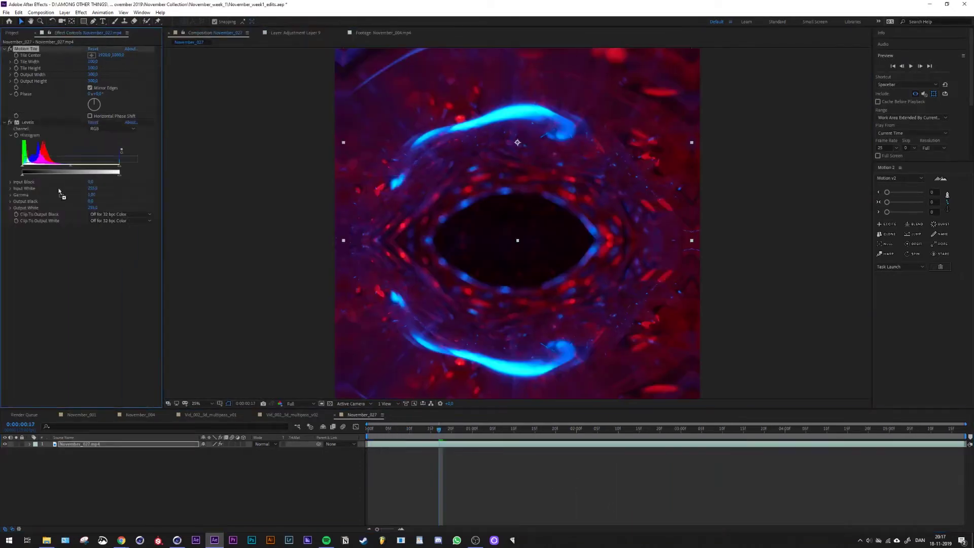
left_click_drag(59, 191, 59, 195)
left_click_drag(119, 93, 118, 93)
left_click_drag(23, 94, 27, 94)
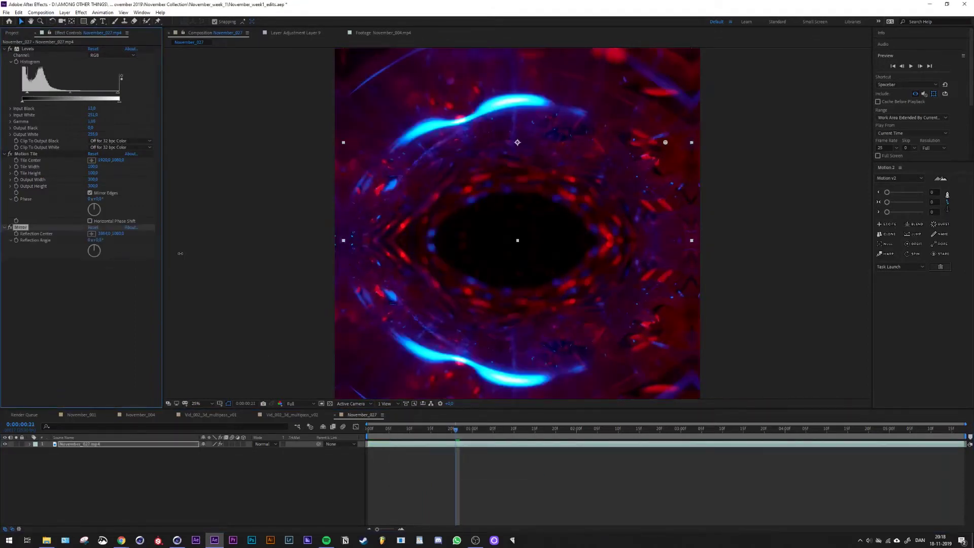
Move the Mirror effect's reflection center to the middle of the frame, compare it off and on, and return to the start.
left_click_drag(665, 143, 518, 241, "shift")
left_click(10, 227)
left_click(10, 227)
left_click(447, 478)
left_click_drag(456, 430, 366, 429)
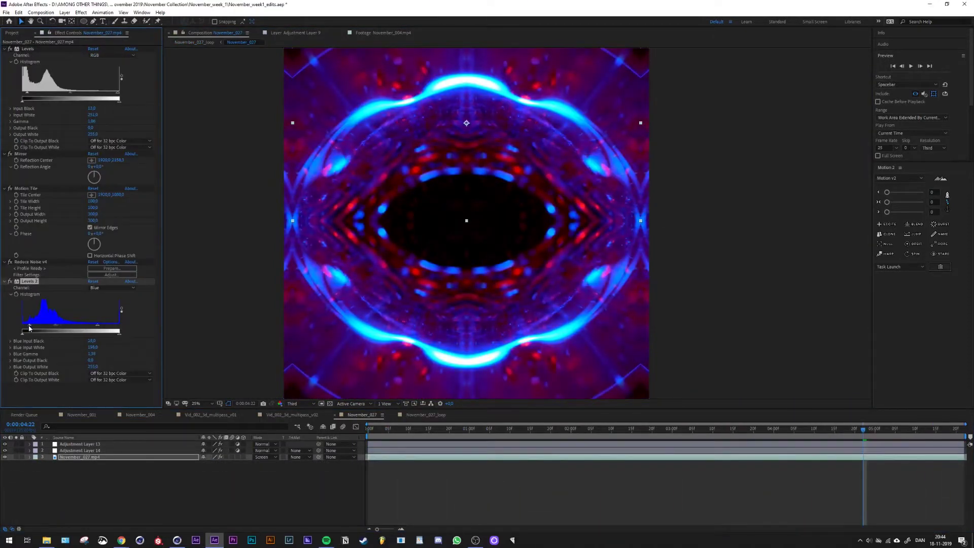
Adjust the red and blue channel levels in the second Levels effect on the November_027.mp4 layer.
left_click(104, 287)
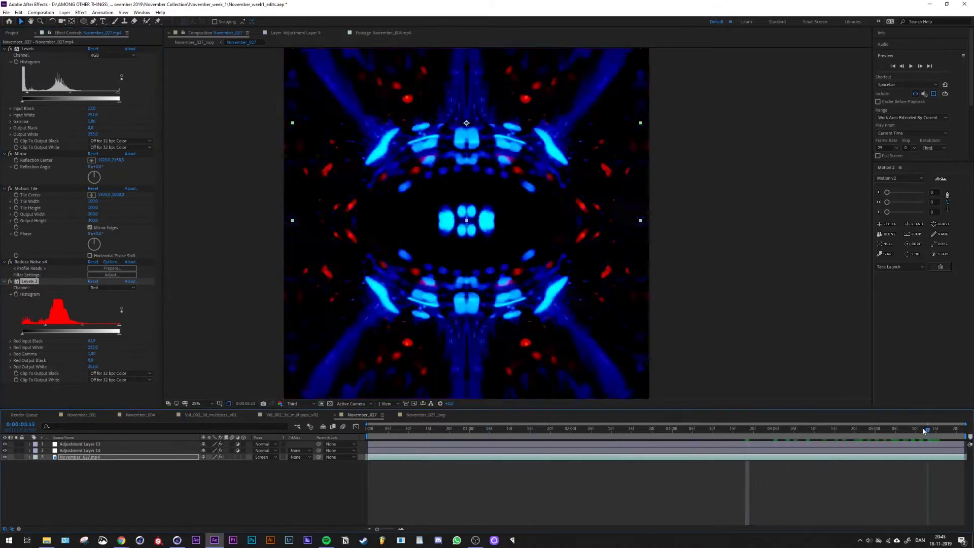
mouse_move(70, 325)
left_mouse_down()
mouse_move(106, 327)
mouse_move(78, 331)
left_mouse_up()
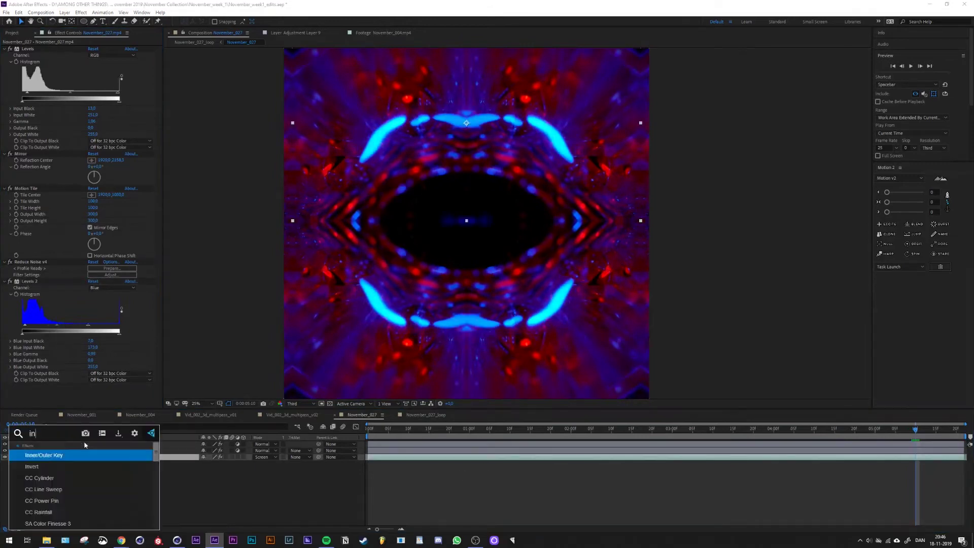
left_click(84, 445)
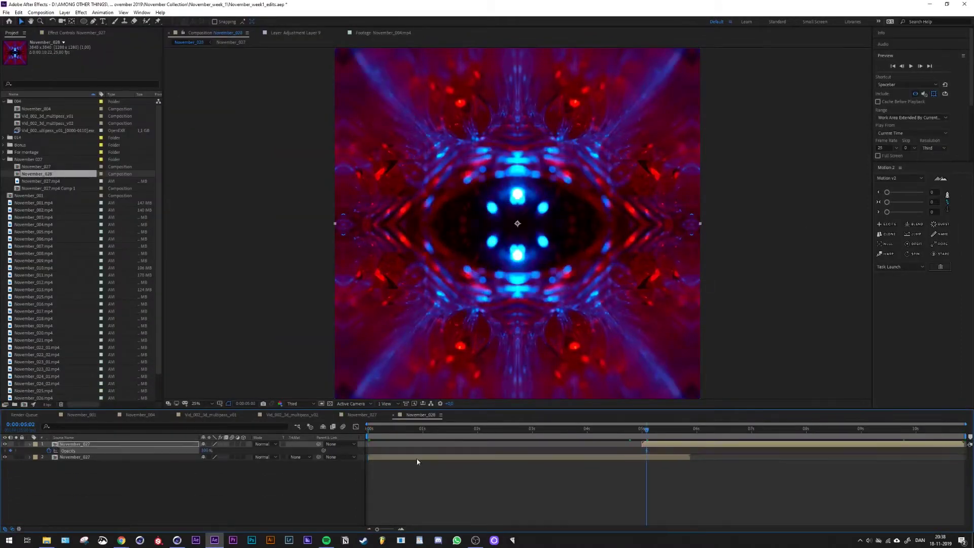
Trim the upper November_027 layer's end at 0:00:07:24 and play back the crossfade.
left_click(789, 429)
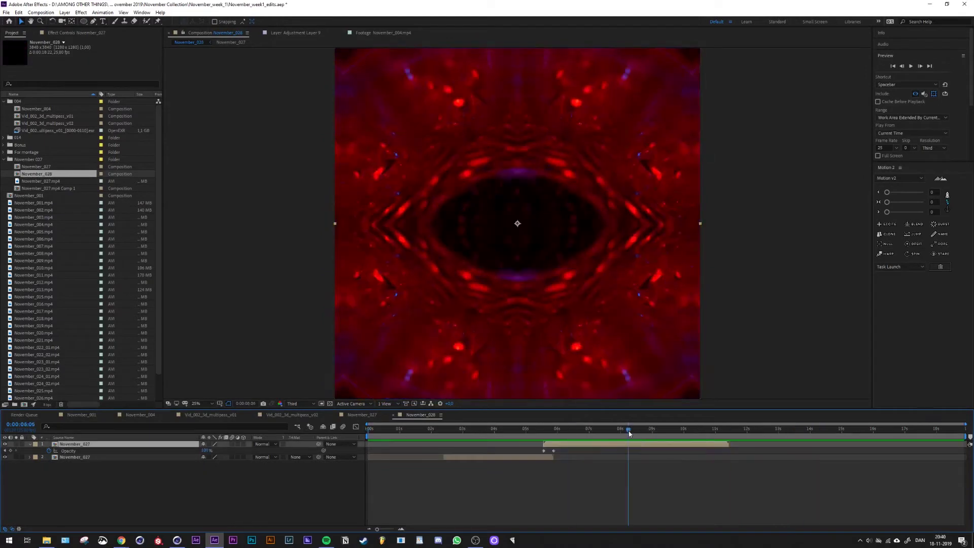
left_click_drag(543, 437, 619, 430)
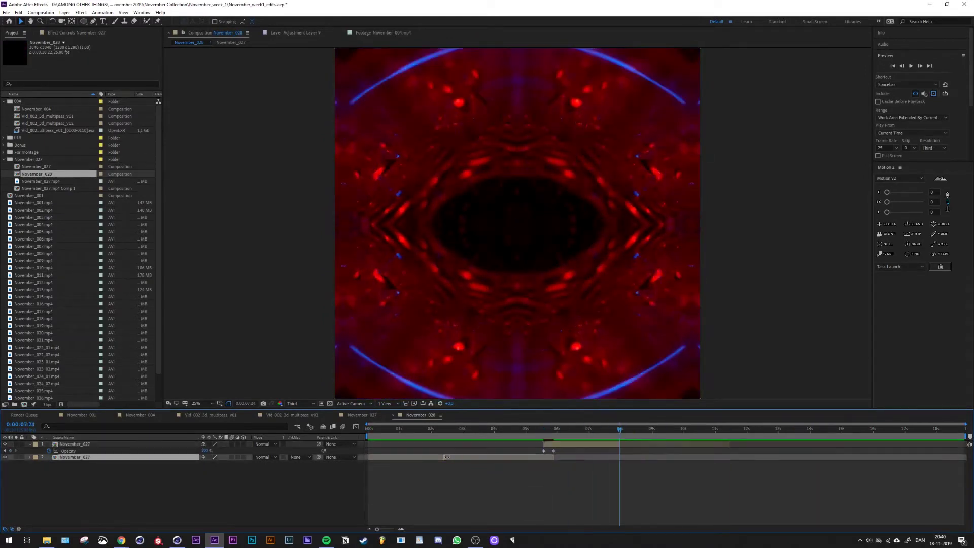
key("space")
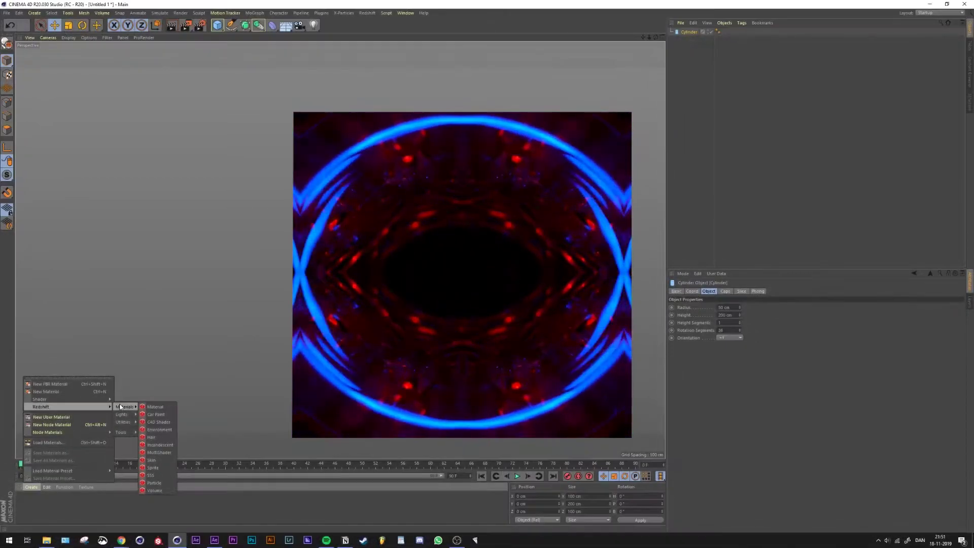
Create a Redshift material and add an RS Texture node with the animated clip in its shader graph.
left_click(155, 406)
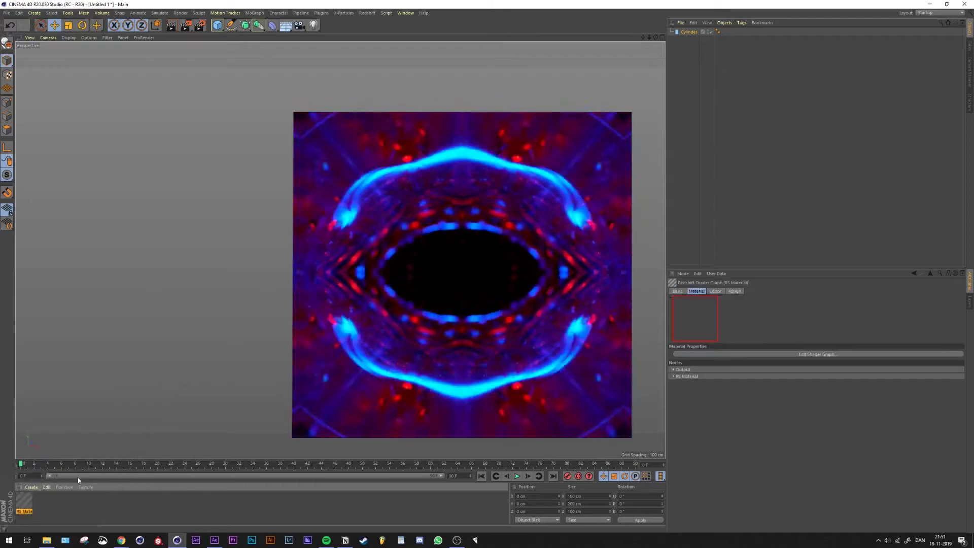
double_click(23, 501)
left_click_drag(328, 251, 485, 365)
left_click(34, 119)
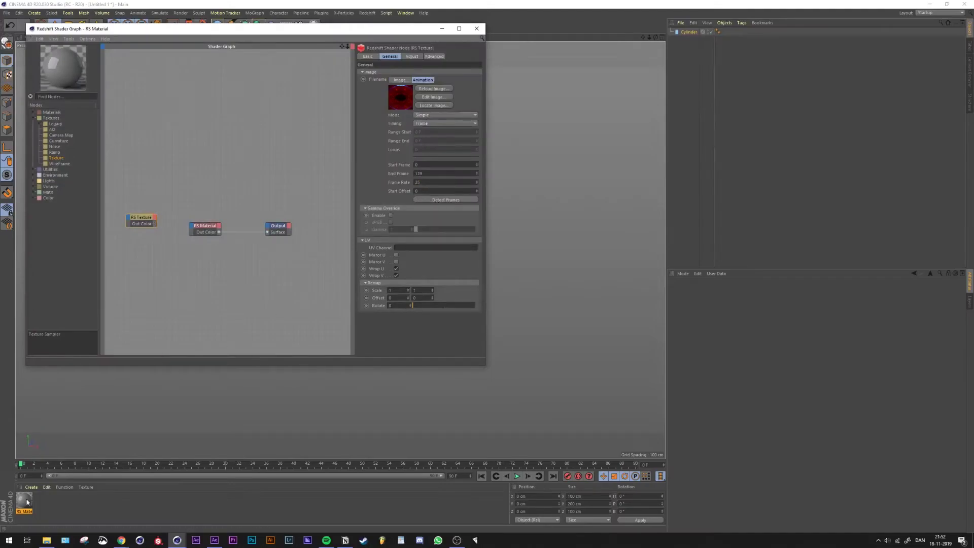
left_click(29, 500)
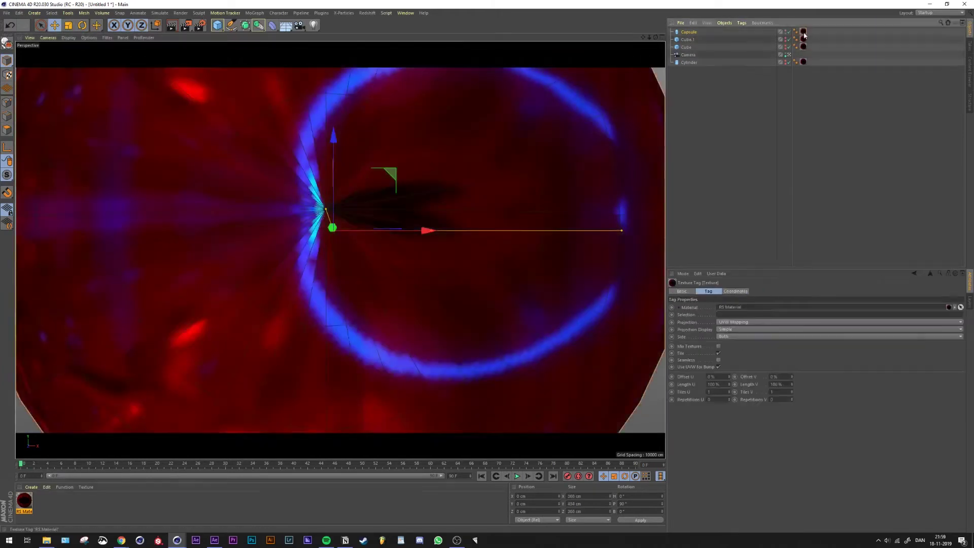
Adjust the U and V offset and the U length of the capsule's texture tag to center the pattern.
left_click(511, 243)
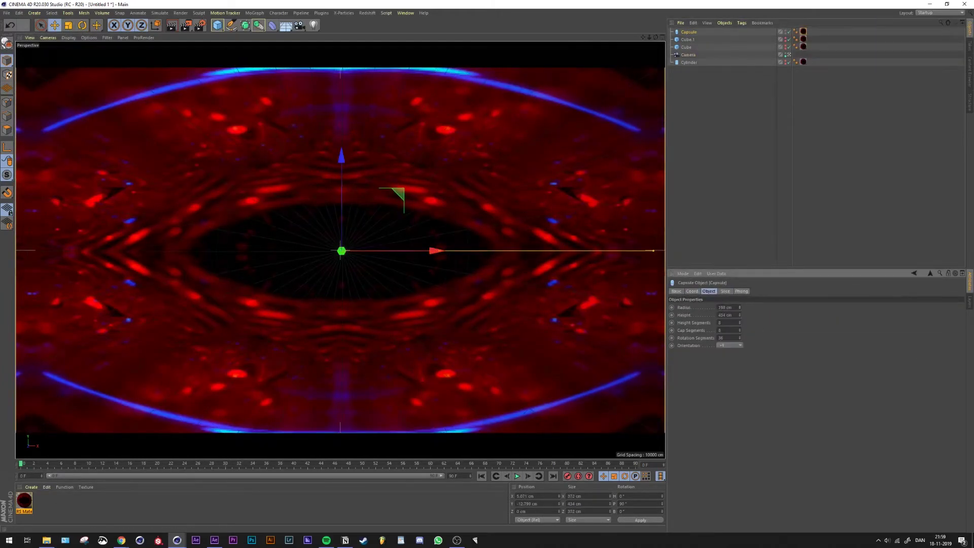
left_click(802, 32)
left_click_drag(729, 377, 729, 372)
left_click_drag(791, 377, 791, 375)
left_click_drag(728, 384, 729, 399)
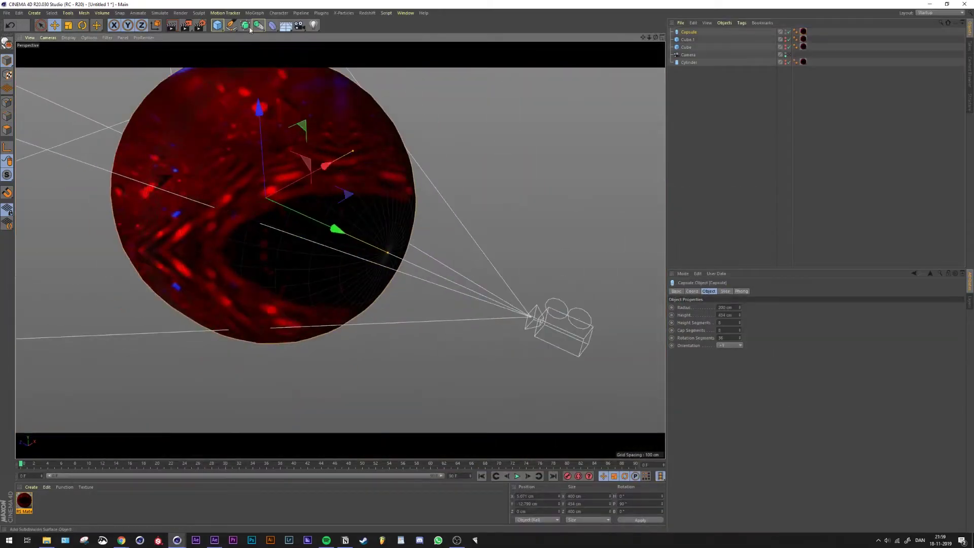
Hollow out the capsule with a smaller duplicate capsule inside a Boole object and select the Capsule.
left_click(692, 40)
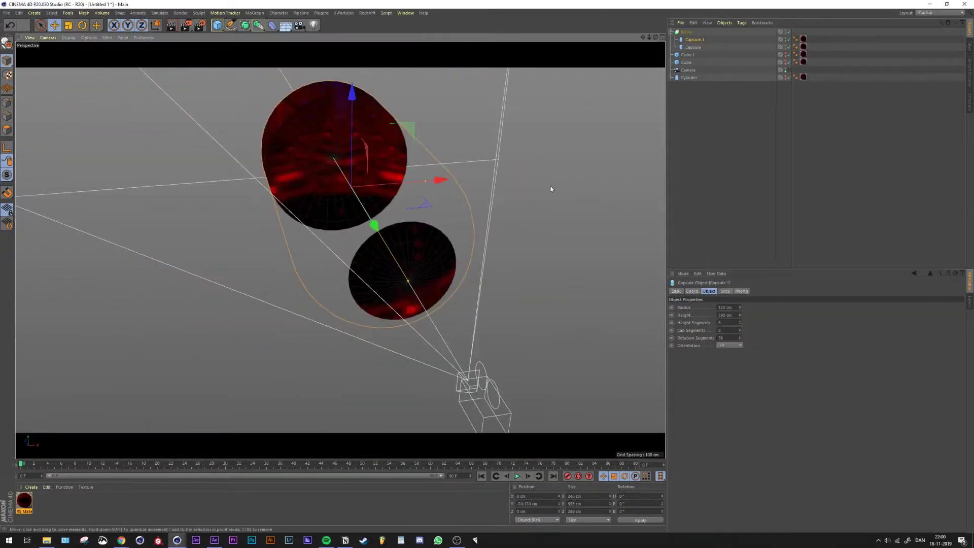
left_click_drag(549, 185, 485, 171)
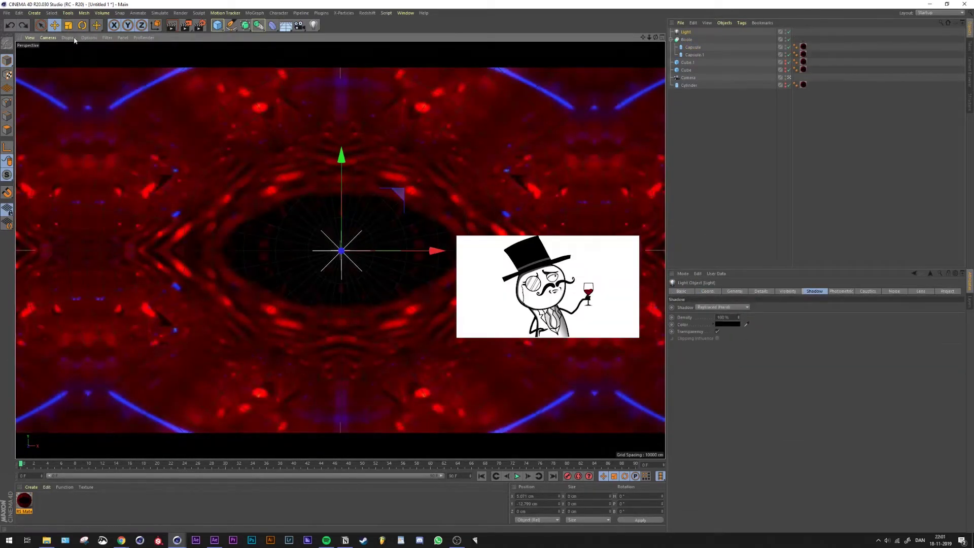
left_click(671, 324)
left_click(691, 48)
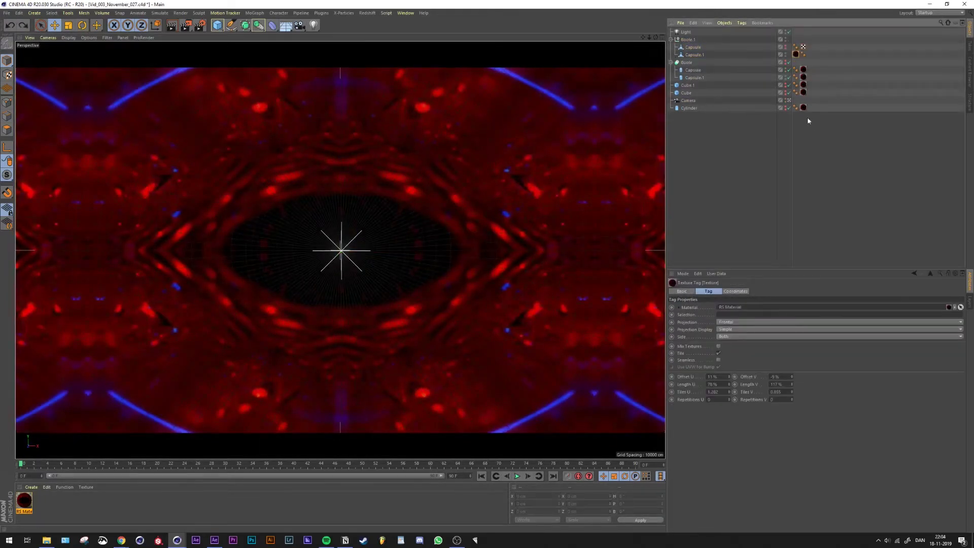
Try the Shrink Wrapping and Spherical projections on Capsule.1's texture tag and return to the original projection.
key("ctrl+y")
key("ctrl+y")
key("ctrl+y")
left_click(794, 54)
scroll(731, 323, "down", 3)
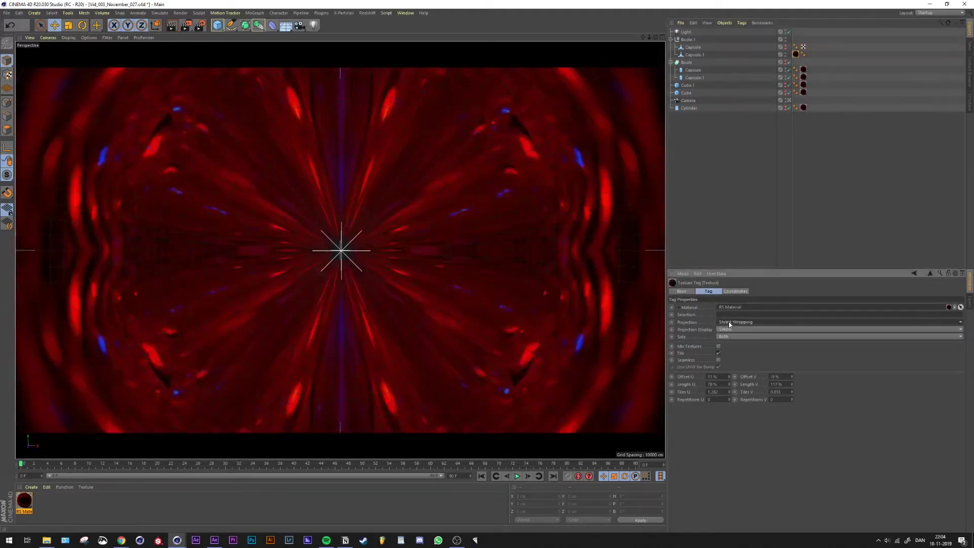
scroll(729, 323, "up", 7)
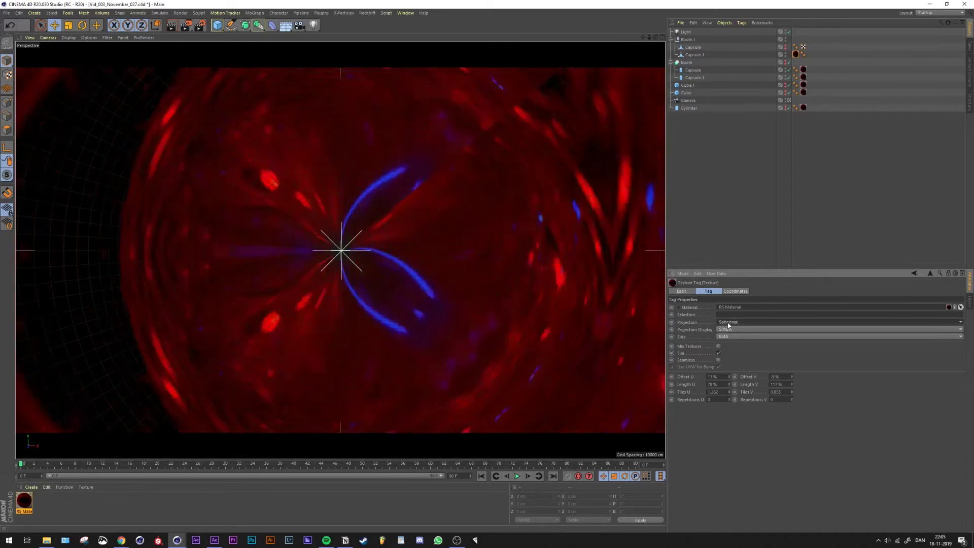
scroll(727, 325, "down", 4)
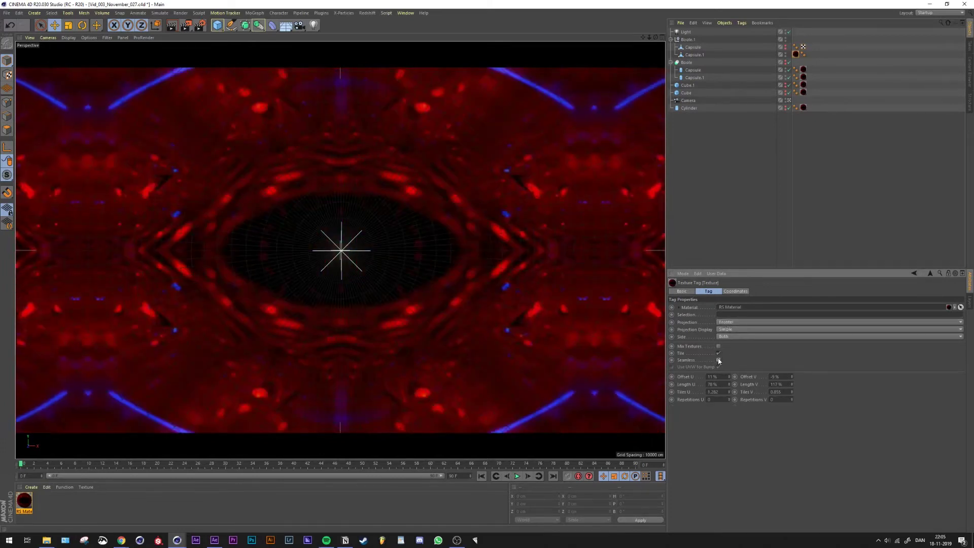
Generate UVW coordinates for the texture on Capsule.1 and toggle the texture's tile option.
right_click(795, 54)
left_click(826, 118)
left_click(718, 353)
left_click(694, 55)
Change the viewport's display shading mode and turn off the light.
left_click(731, 162)
left_click(68, 38)
left_click(83, 77)
left_click(513, 242)
left_click(789, 32)
Open the Redshift RenderView, check the RS Material's Overall settings, and arrange the render window beside the scene.
left_click(366, 13)
left_click(384, 25)
double_click(23, 500)
left_click(404, 51)
left_click(476, 16)
left_click_drag(399, 264, 266, 341)
left_click_drag(426, 46, 174, 356)
left_click(430, 160)
Try a different U offset for the texture on Capsule.1 and undo the change.
left_click(795, 54)
left_click_drag(729, 377, 729, 365)
key("ctrl+z")
Adjust the camera's distance to the tunnel and attach a Redshift Camera tag to the camera.
left_click_drag(203, 356, 622, 139)
left_click(688, 100)
mouse_move(649, 37)
left_mouse_down()
mouse_move(640, 37)
mouse_move(654, 37)
left_mouse_up()
left_click_drag(623, 139, 443, 109)
right_click(688, 100)
left_click(781, 195)
Override and enable bloom in the Redshift Camera tag and lower the bloom threshold.
left_click(729, 297)
left_click(698, 314)
left_click(735, 313)
left_click_drag(740, 321, 728, 324)
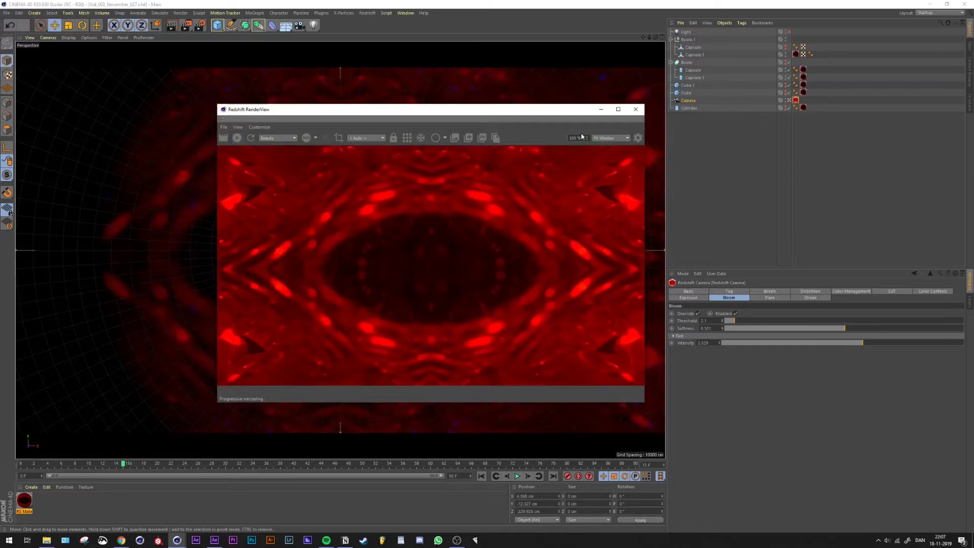
Preview other frames, open the RS Material's shader graph, and set the project's maximum time to 139 F.
left_click_drag(171, 463, 261, 465)
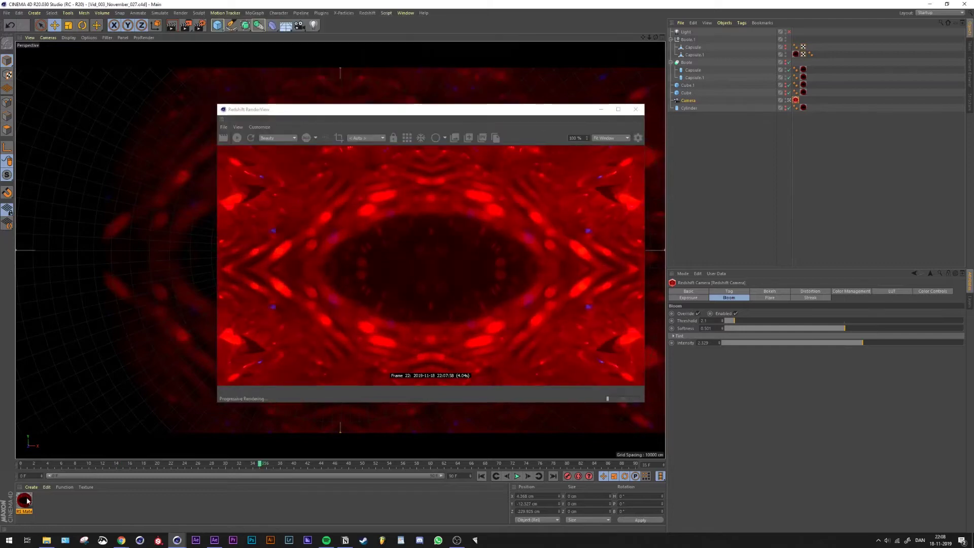
double_click(25, 500)
key("ctrl+d")
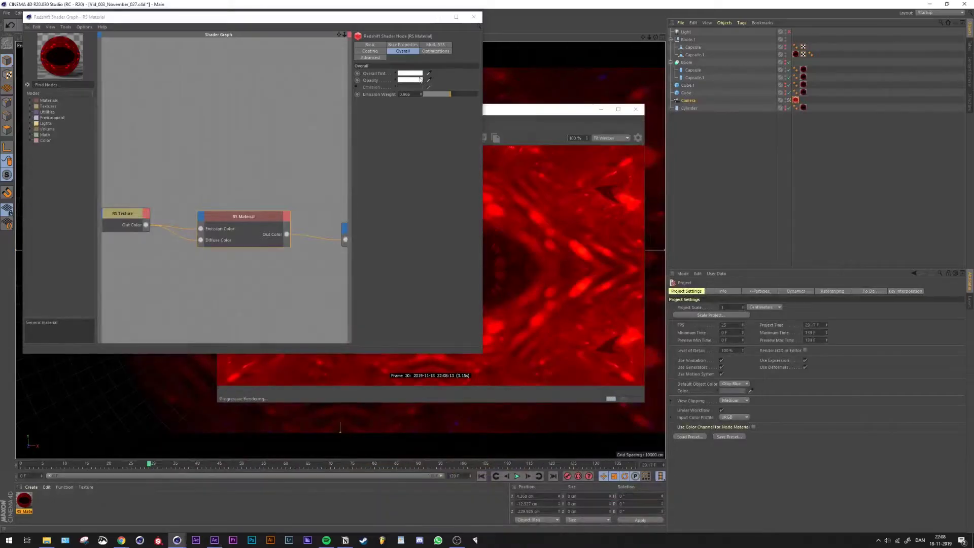
left_click(228, 464)
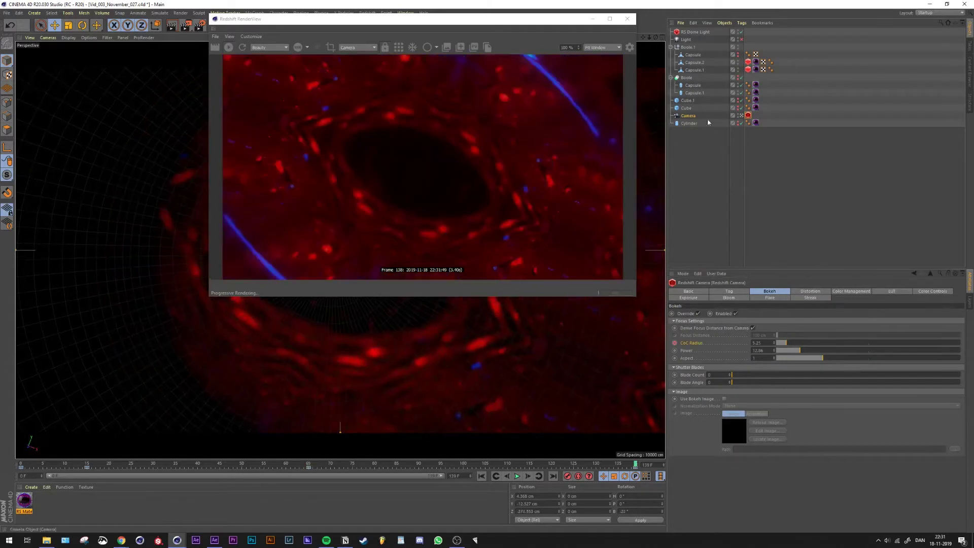
Examine the CoC Radius animation curve of the camera's Redshift tag and reposition the render preview window.
left_click(707, 116)
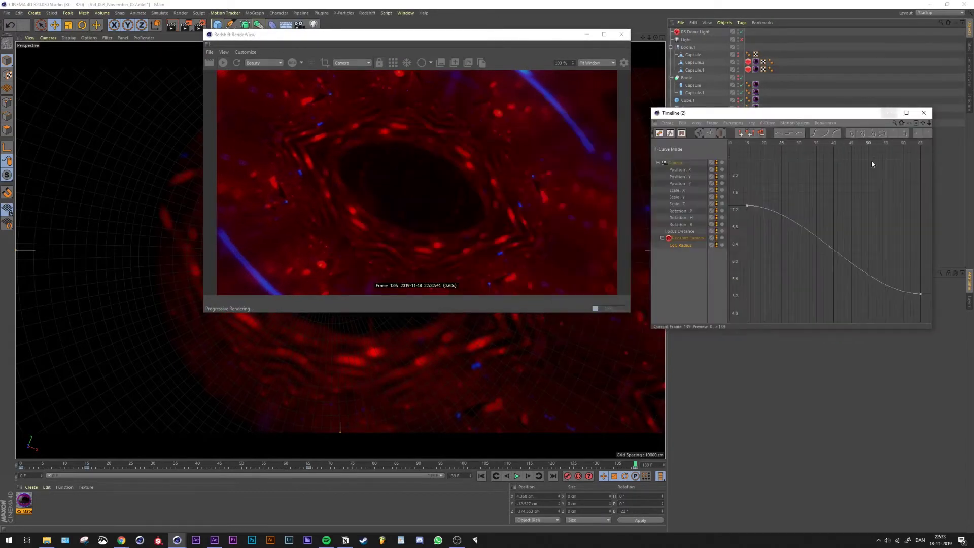
left_click_drag(432, 300, 246, 417)
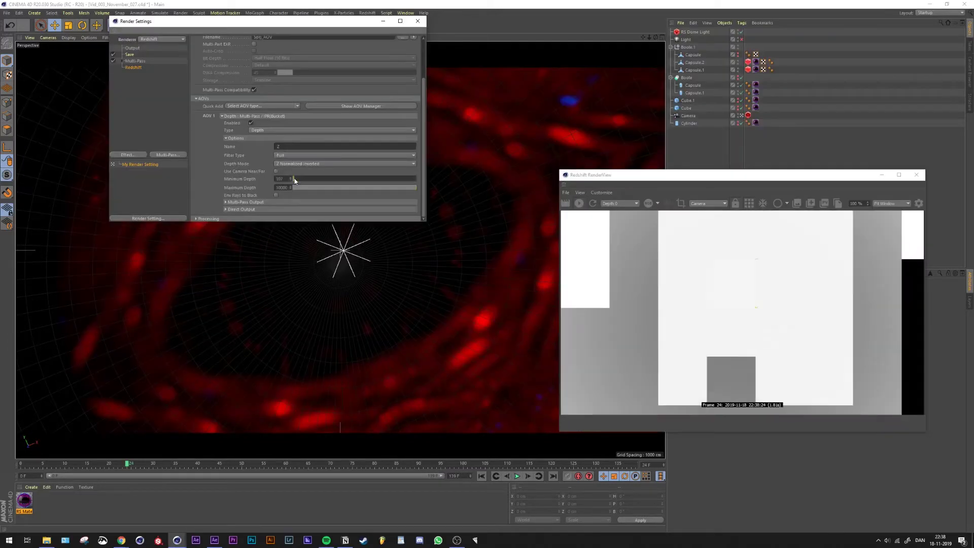
left_click_drag(867, 182, 563, 148)
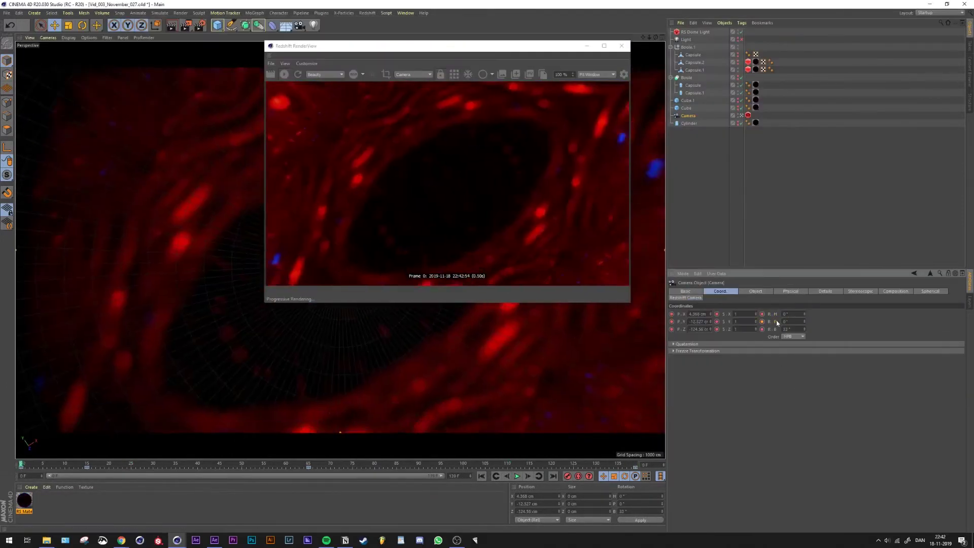
Set the OpenEXR compression to ZIP in blocks of 16 scan lines and render the scene to the Picture Viewer.
left_click(815, 190)
key("ctrl+b")
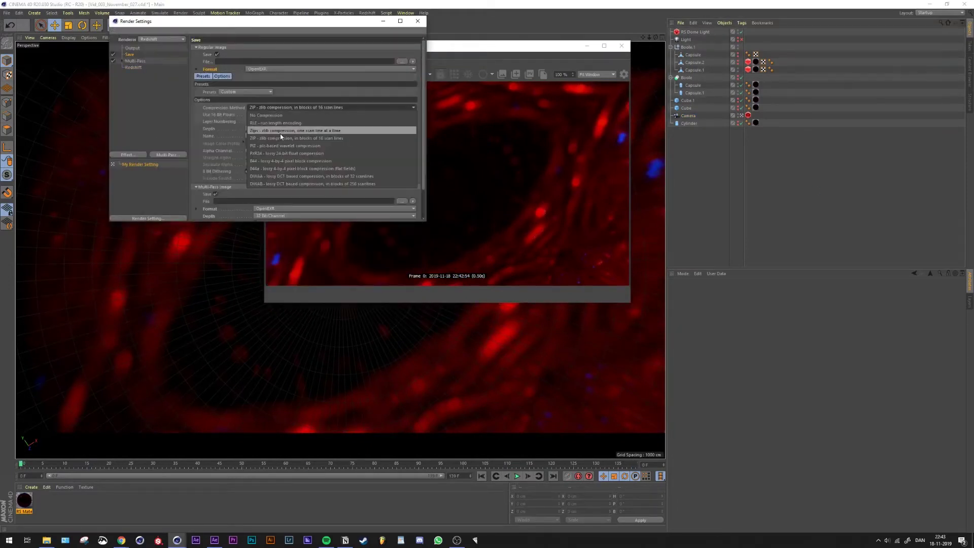
left_click(284, 137)
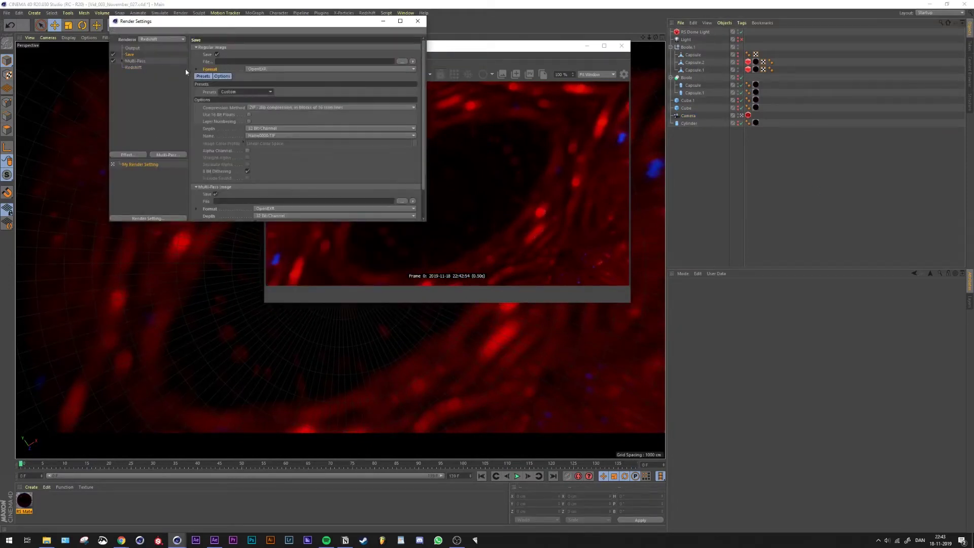
key("shift+r")
left_click(947, 112)
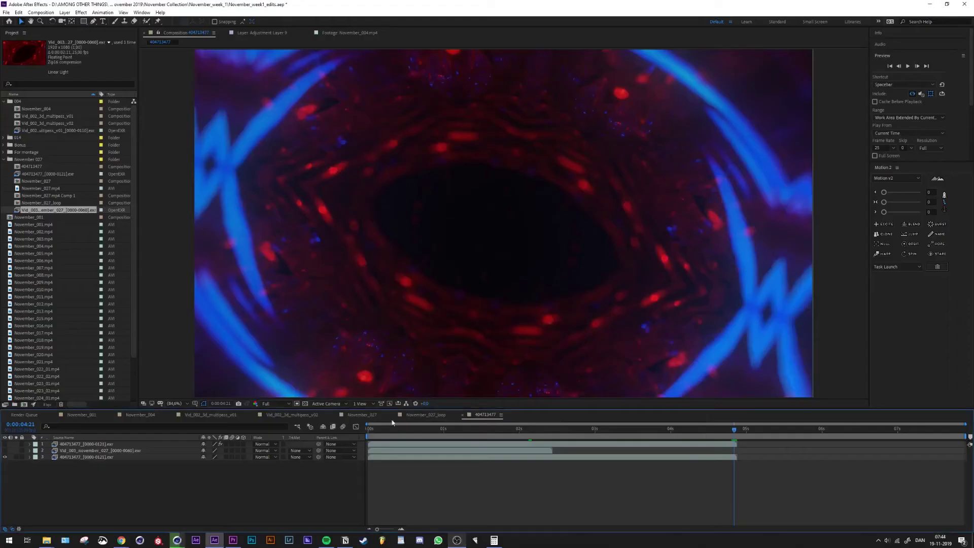
Delete the Vid_003_november_027_[0000-0060].exr layer and set the composition view magnification to 50%.
left_click(85, 449)
key("Delete")
left_click(180, 405)
left_click(183, 335)
Scrub through the rendered sequence composition and play it back from the first frame.
left_click(417, 469)
left_click_drag(372, 431, 611, 431)
key("Home")
key("space")
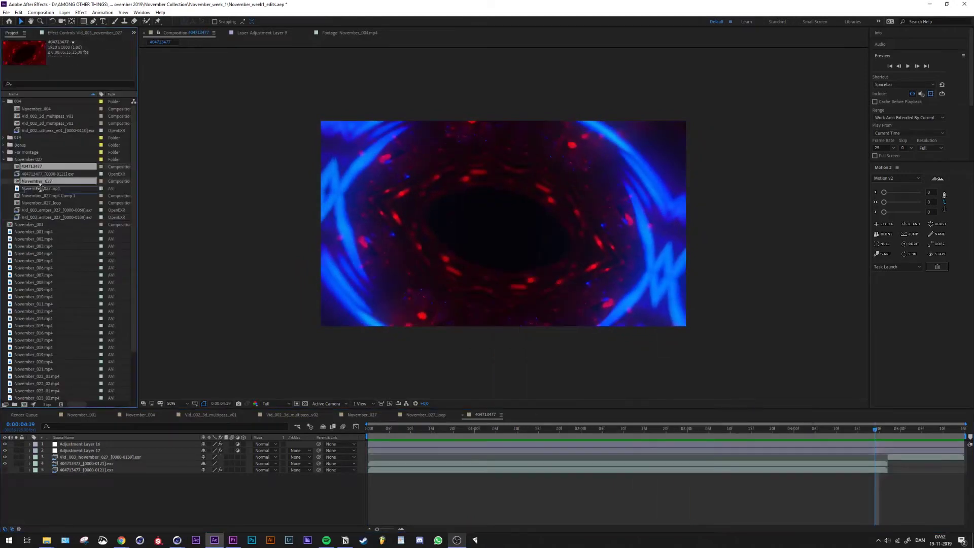
Rename the new composition "november 027" in its composition settings.
key("ctrl+k")
key("Return")
key("ctrl+k")
type("november 027")
key("Return")
Lengthen the november 027 composition's duration and duplicate its 404713477 layer.
key("ctrl+k")
left_click(65, 136)
key("Return")
key("ctrl+d")
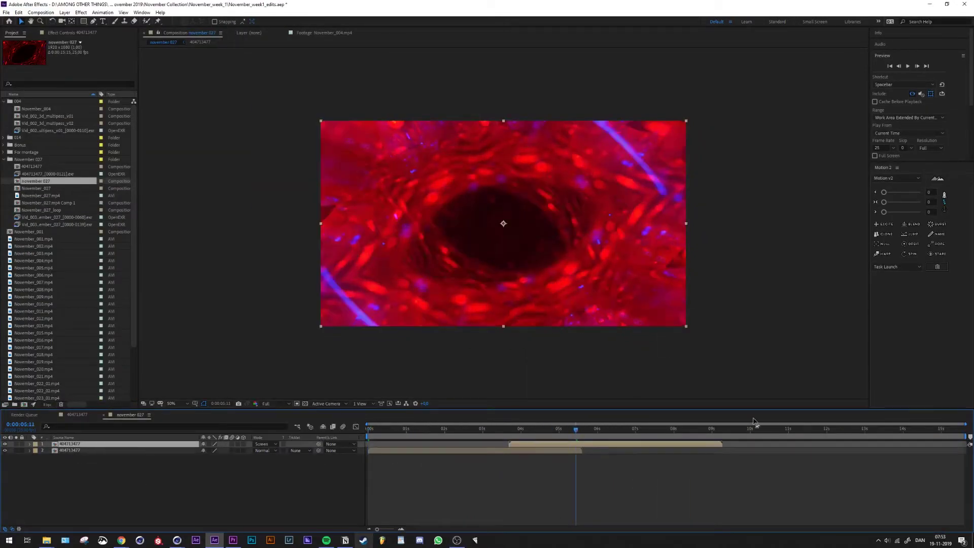
Keyframe the opacity of the upper 404713477 layer at 0% on its in point to fade it in over the layer below.
key("i")
key("t")
left_click(49, 451)
left_click(204, 450)
type("0")
key("Return")
Play back the composition to check the crossfades between the overlapping 404713477 layers.
left_click(626, 500)
key("space")
key("ctrl+z")
left_click(479, 430)
key("space")
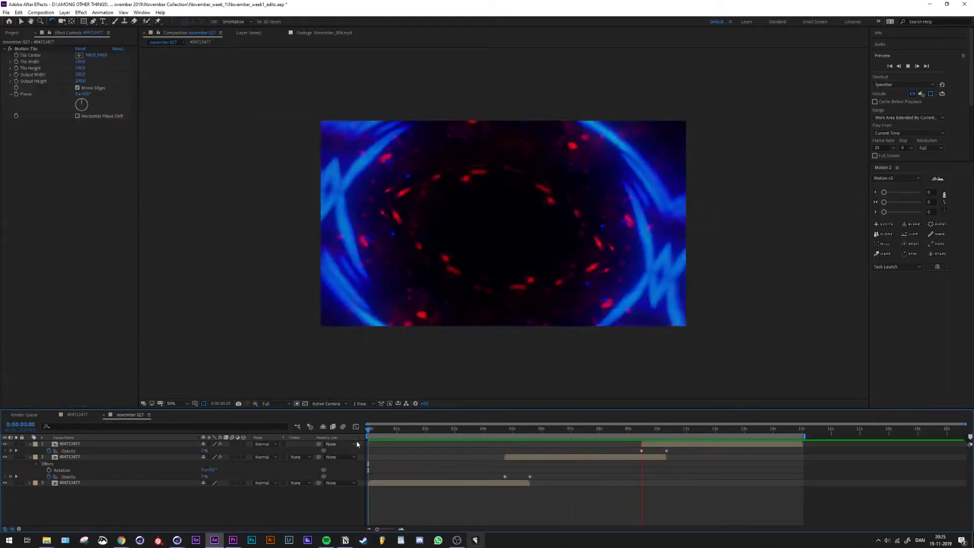
key("ctrl+shift+z")
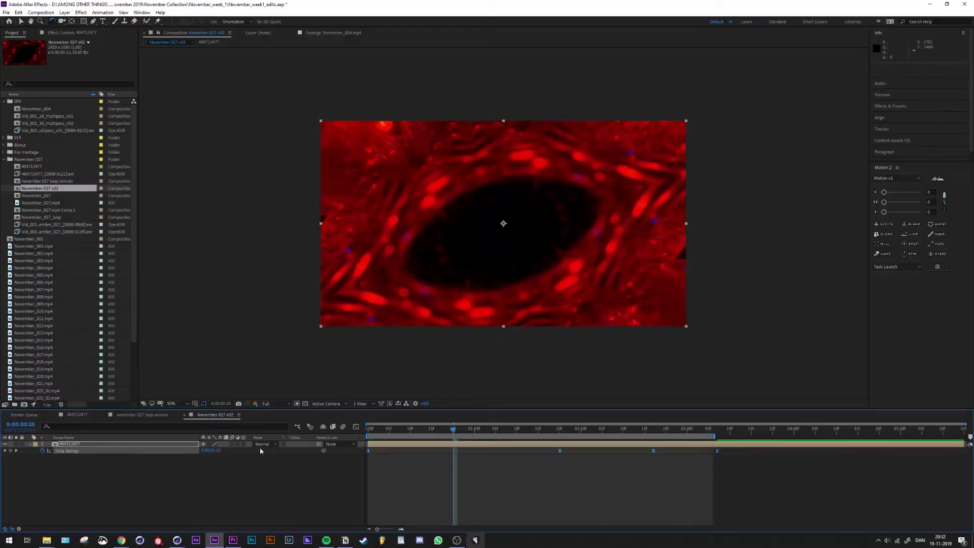
Check the Time Remap curve of the 404713477 layer in November 027 v02 and adjust its third keyframe.
key("shift+F3")
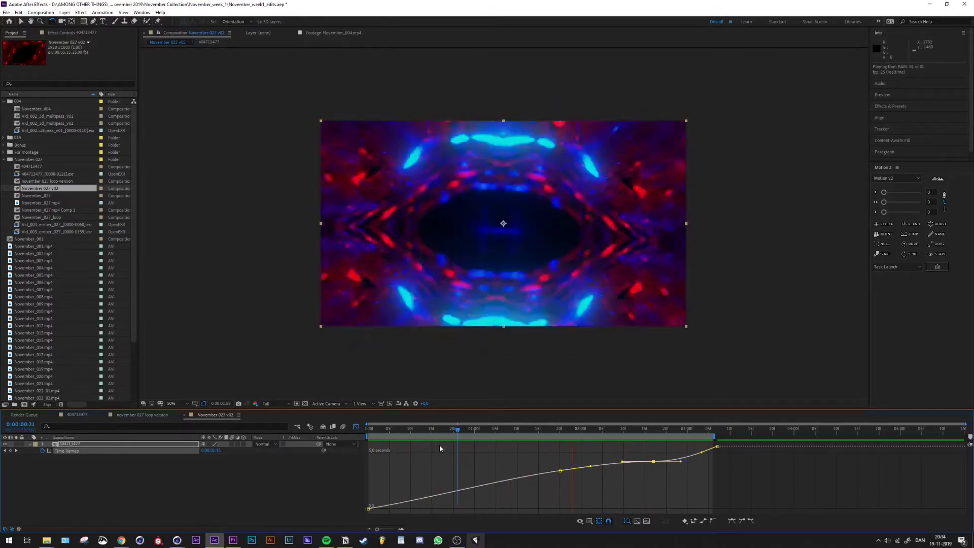
key("shift+F3")
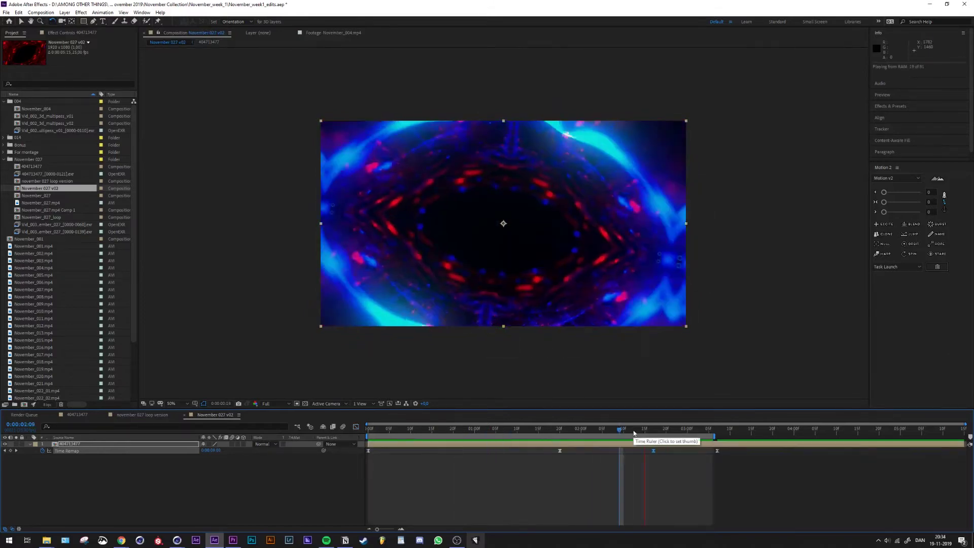
left_click(560, 430)
left_click_drag(649, 453, 628, 439)
key("shift+F3")
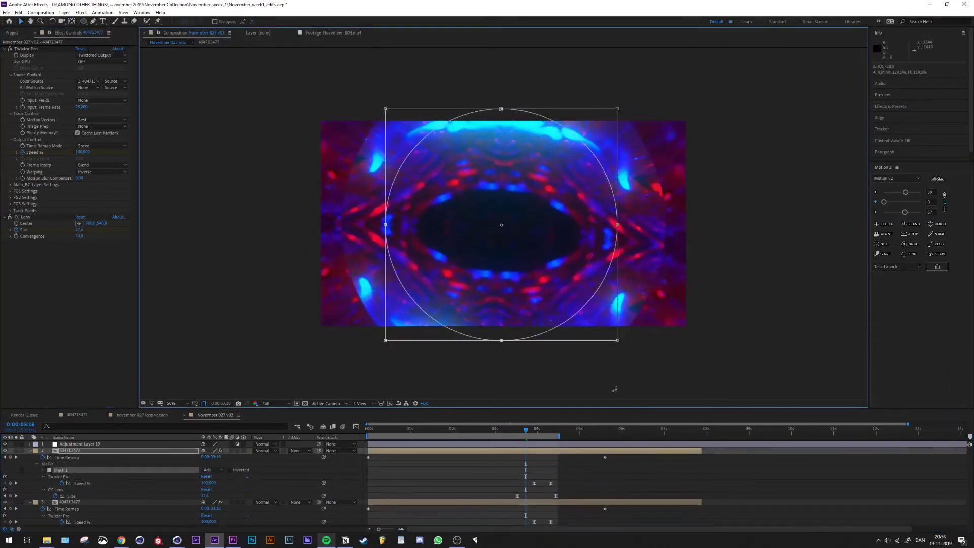
Shorten the November 027 v02 work area so that it ends at about 4 seconds.
left_click(167, 450)
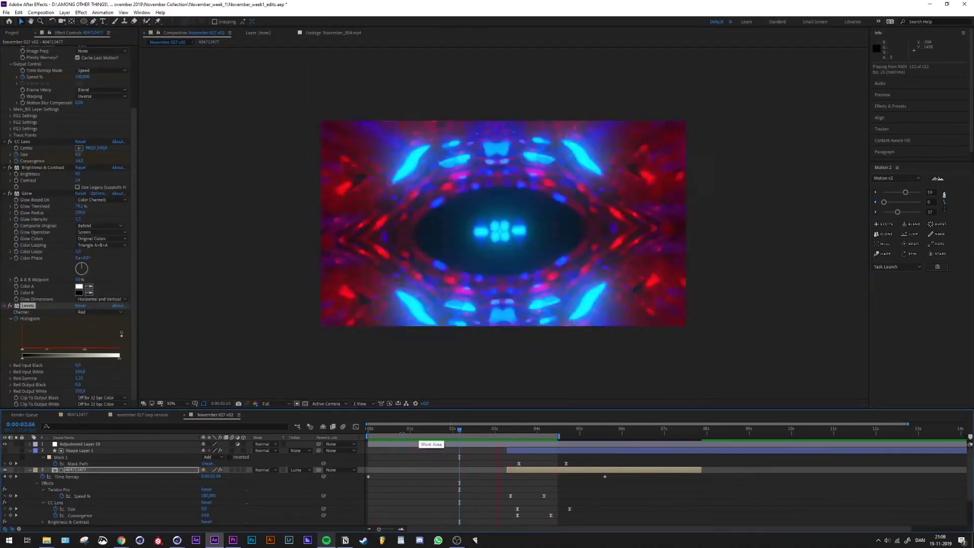
left_click_drag(556, 430, 541, 432)
key("n")
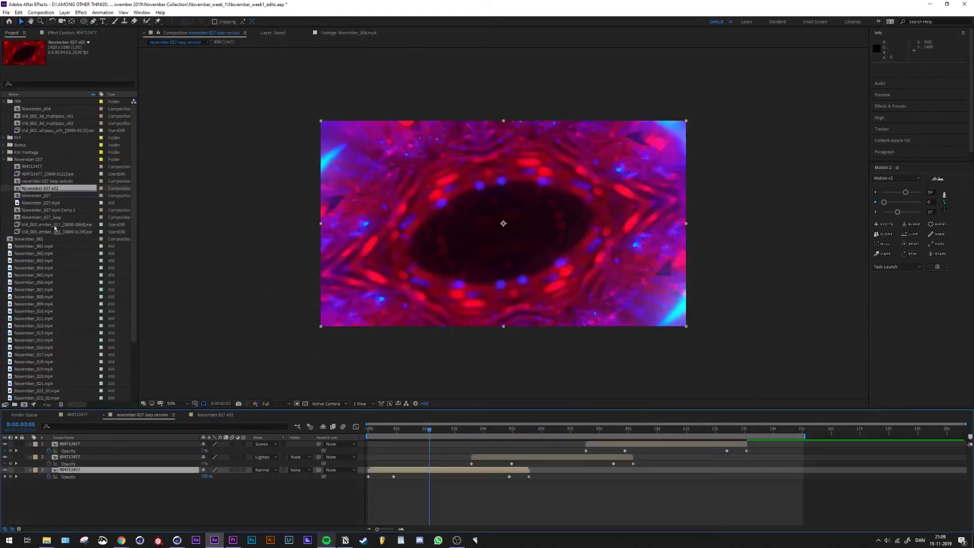
Add November 027 v02 beneath the three 404713477 layers in the november 027 loop version composition and shift those layers later to overlap its end.
left_click_drag(55, 228, 182, 442)
left_click(558, 470)
left_click(706, 445, "shift")
left_click_drag(706, 445, 713, 444)
left_click(512, 489)
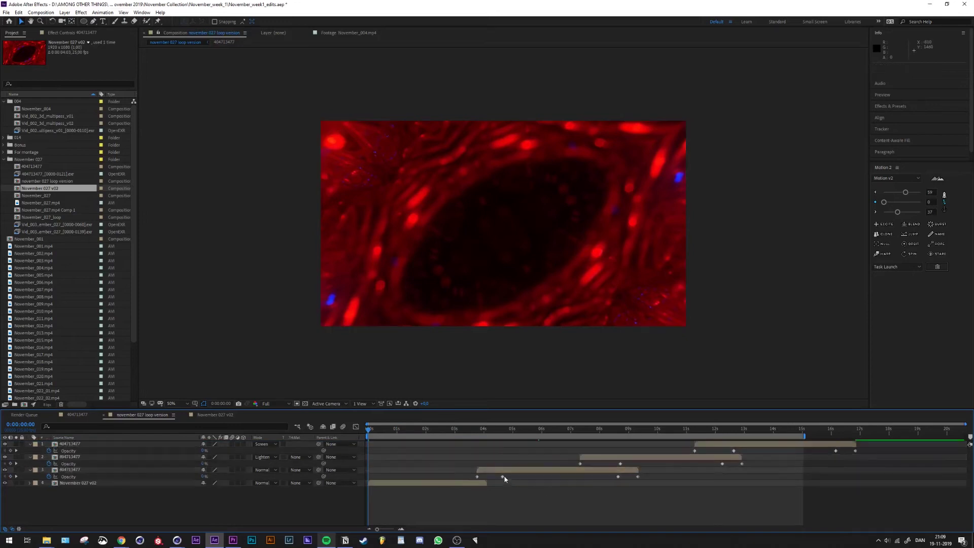
key("space")
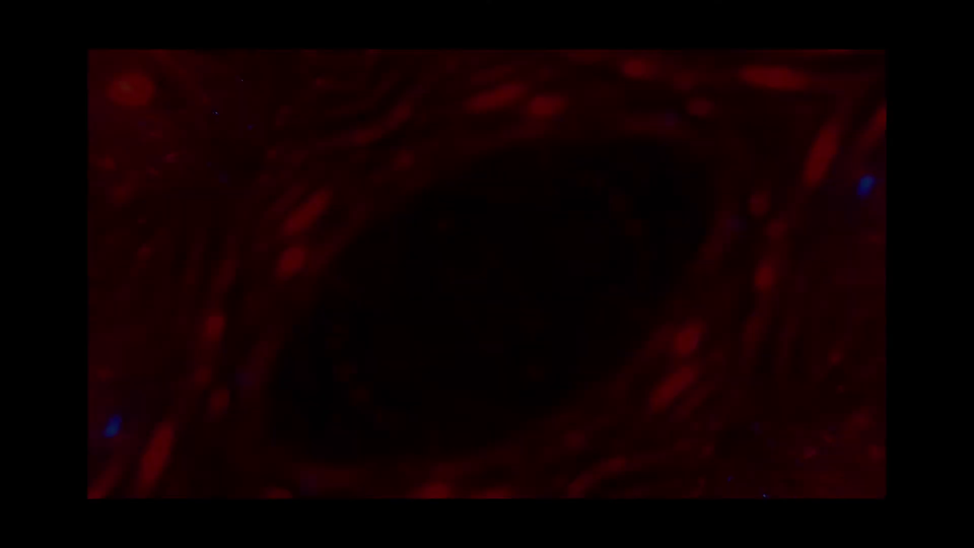